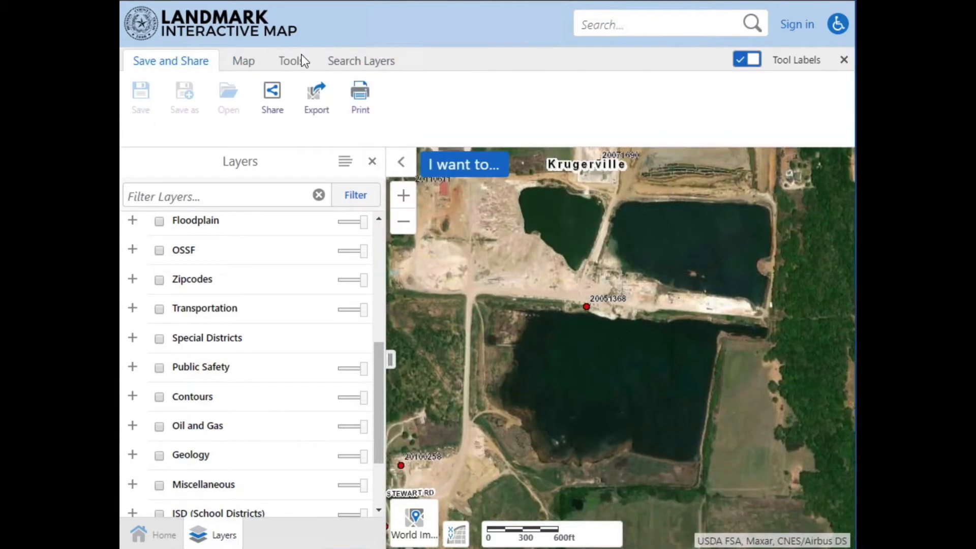
Plot a coordinate on the map at the road junction northwest of the large southern pond, about 33.26575° N, 96.97871° W.
{"action": "left_click", "coordinate": [297, 62]}
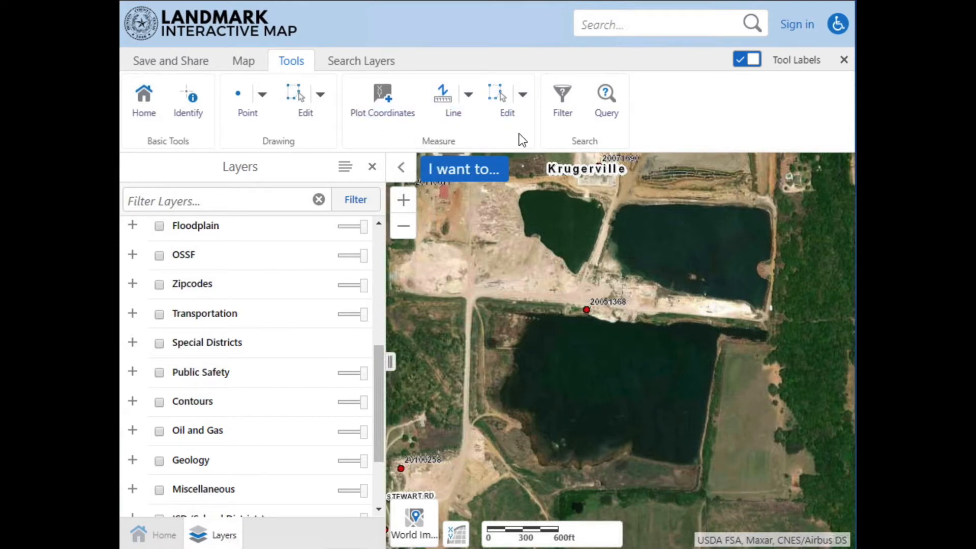
{"action": "left_click", "coordinate": [382, 113]}
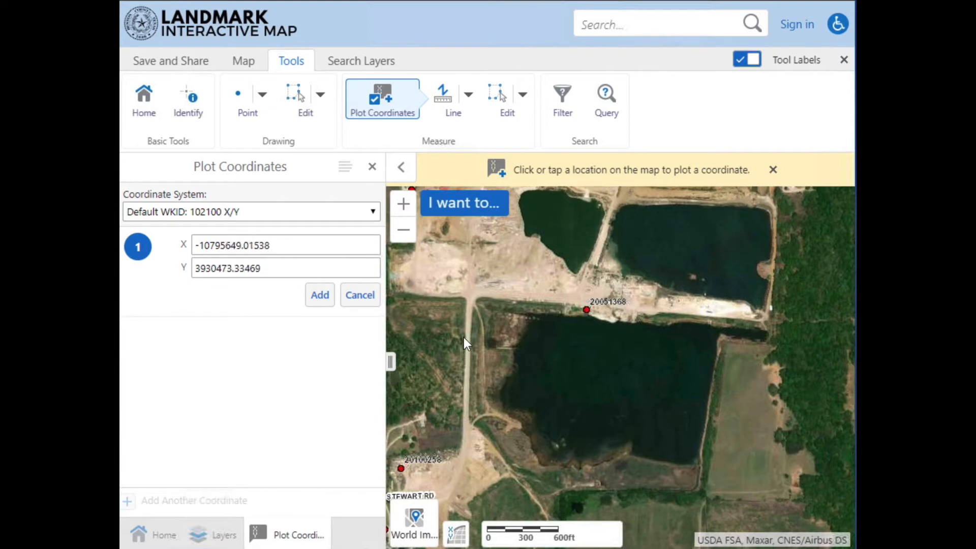
{"action": "left_click", "coordinate": [470, 299]}
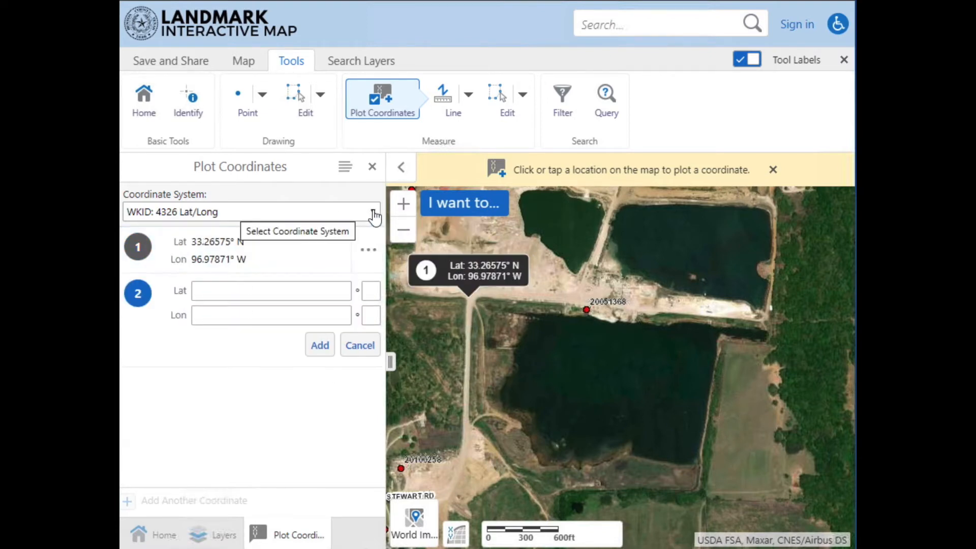
Cycle the plotted coordinate's display through the WKID: 4326 DDM and DMS coordinate systems, ending on WKID: 4326 Lat/Long.
{"action": "left_click", "coordinate": [373, 213]}
{"action": "left_click", "coordinate": [191, 260]}
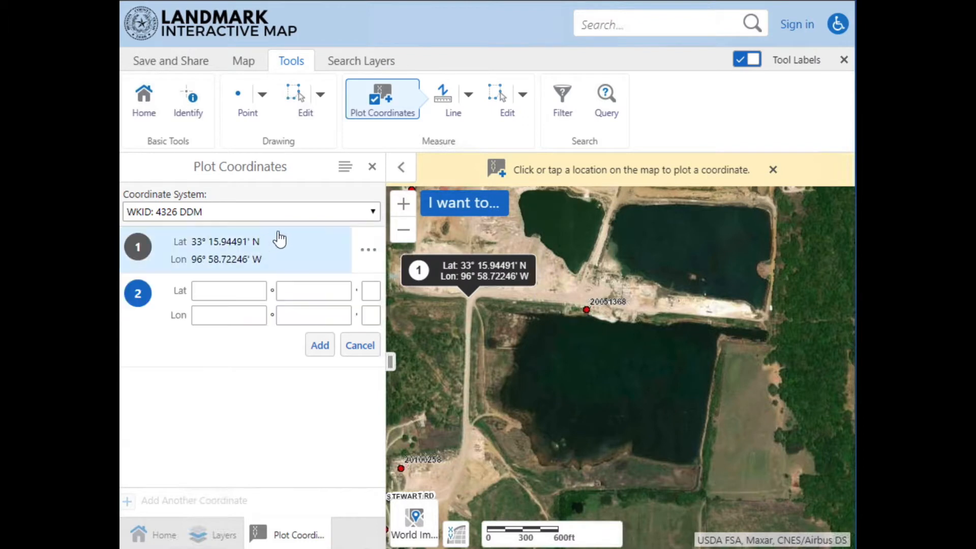
{"action": "left_click", "coordinate": [373, 214]}
{"action": "left_click", "coordinate": [322, 283]}
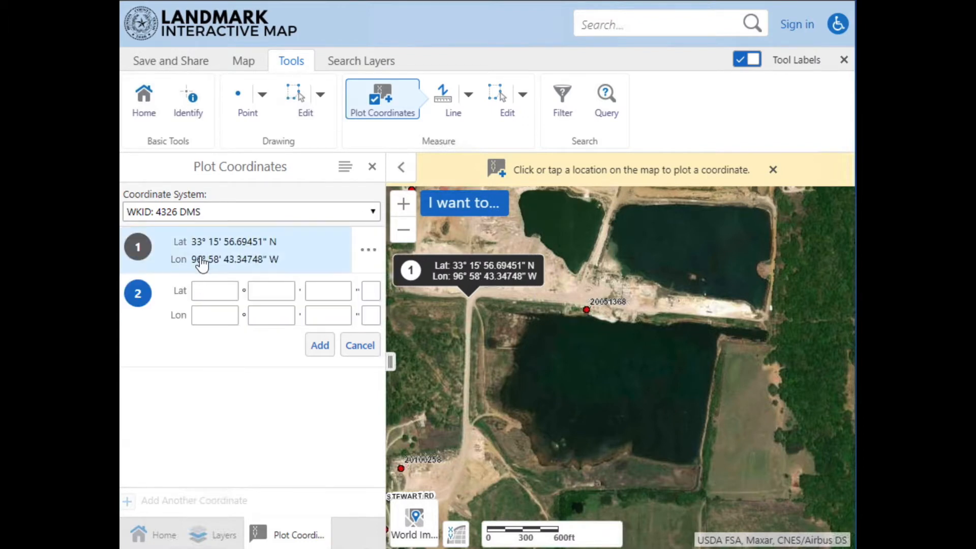
{"action": "left_click", "coordinate": [373, 220]}
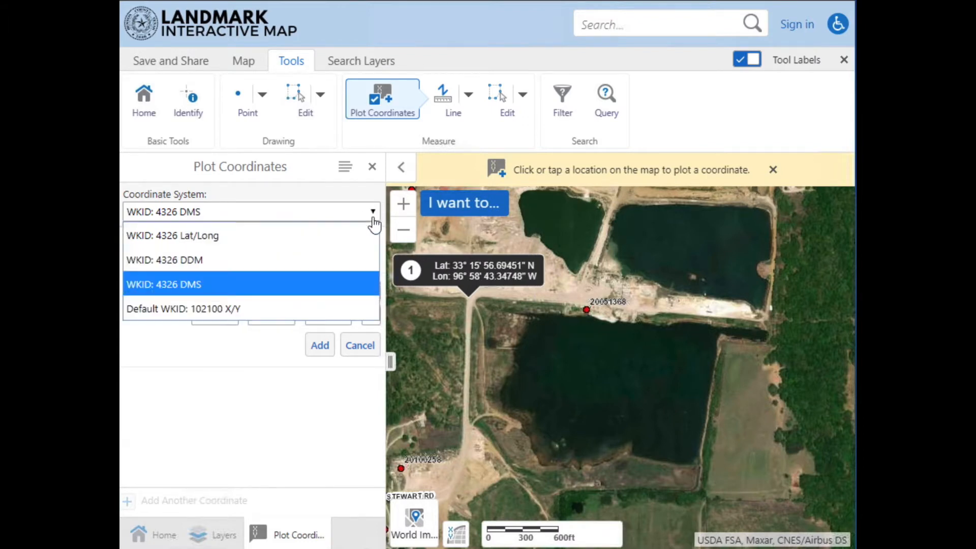
{"action": "left_click", "coordinate": [252, 239]}
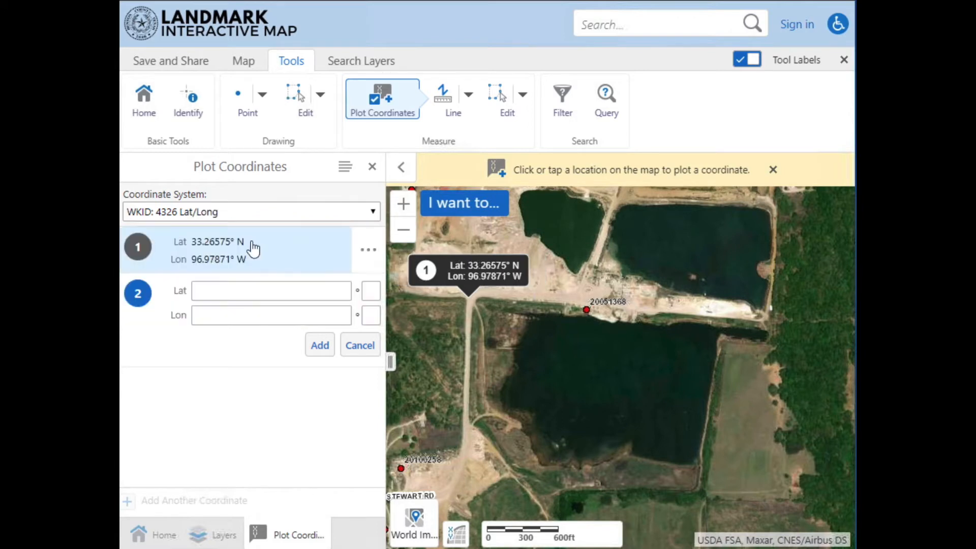
Plot two more coordinates in the large southern pond and one at the eastern end of the strip between the ponds.
{"action": "left_click", "coordinate": [541, 358]}
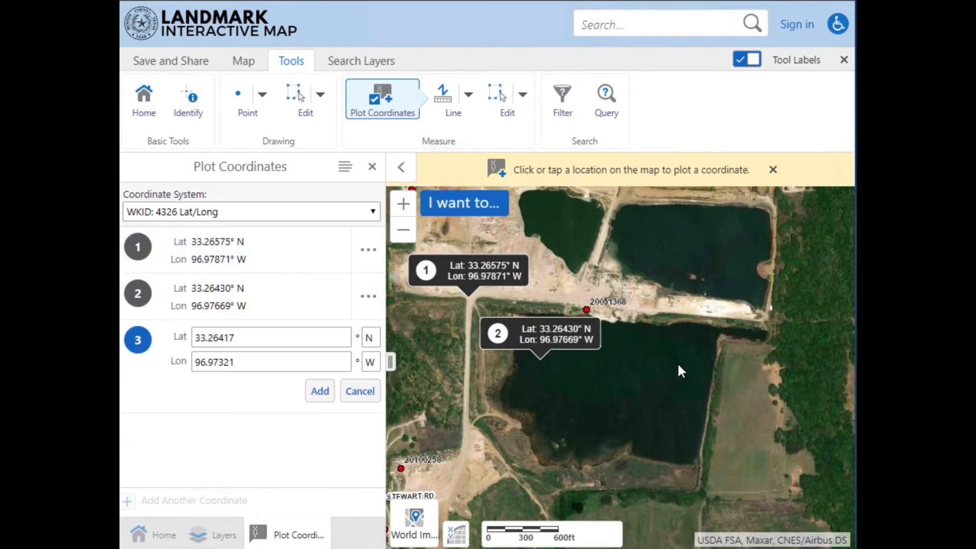
{"action": "left_click", "coordinate": [665, 363]}
{"action": "left_click", "coordinate": [755, 317]}
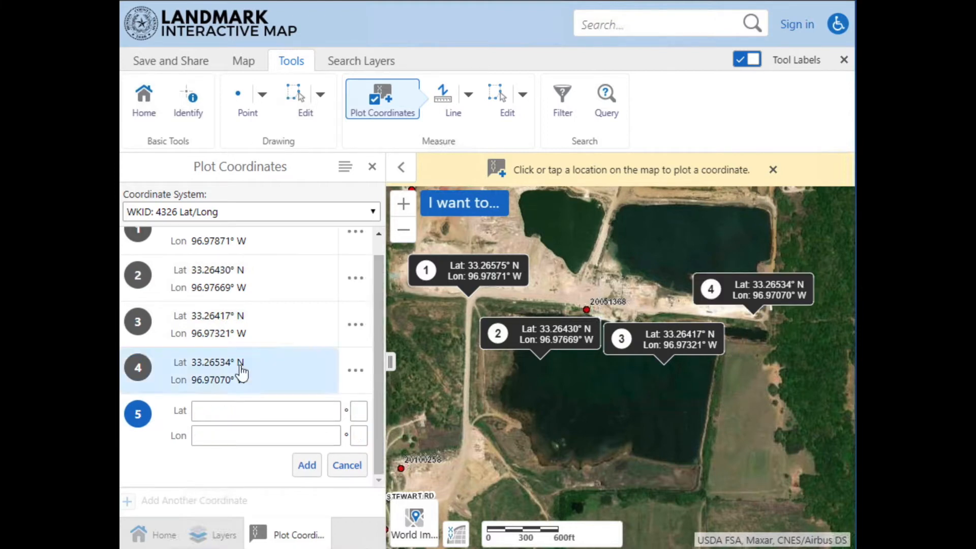
Edit the location of coordinate 2 by picking another spot slightly farther south in the large southern pond.
{"action": "left_click", "coordinate": [353, 279]}
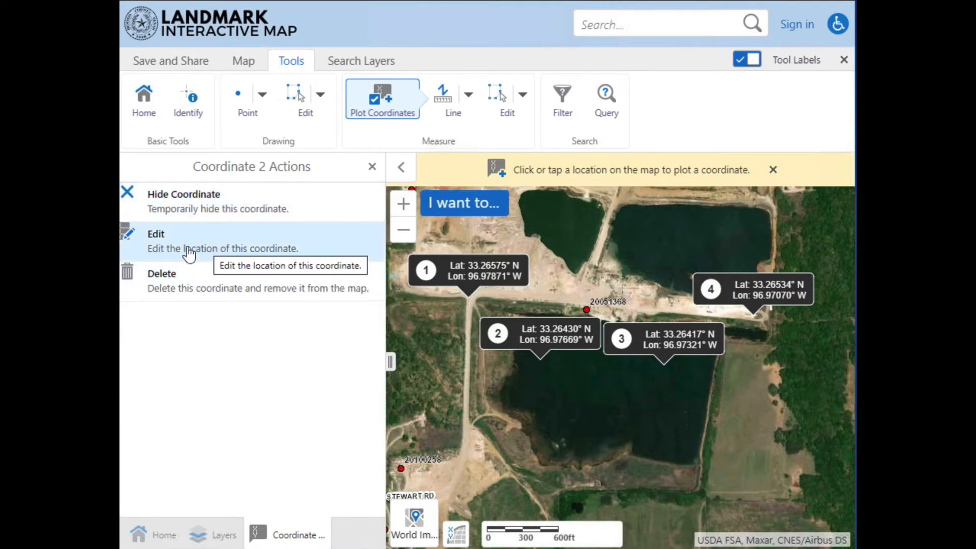
{"action": "left_click", "coordinate": [176, 249]}
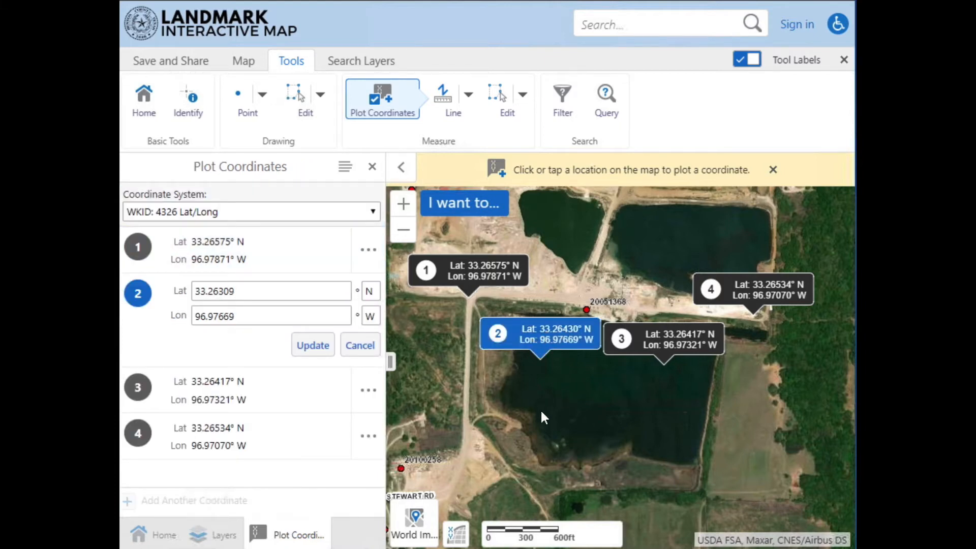
{"action": "left_click", "coordinate": [542, 375]}
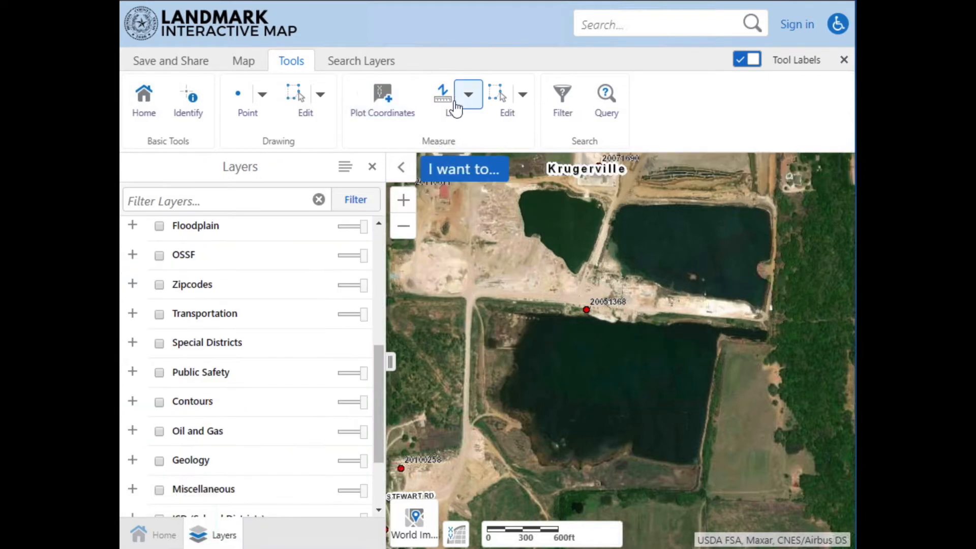
Draw a straight measurement line about 2,526 ft long between the ponds and a three-segment one about 2,677 ft long across the southern pond.
{"action": "left_click", "coordinate": [441, 97]}
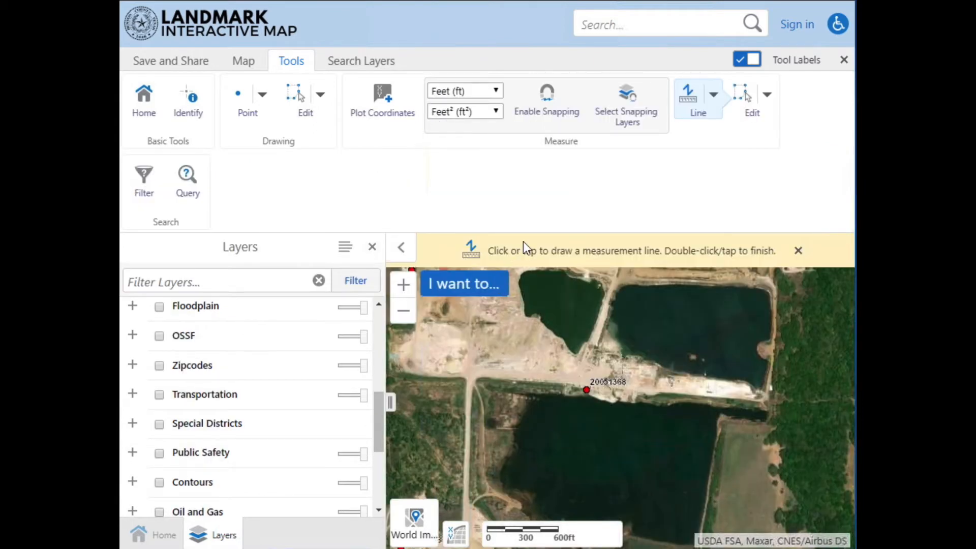
{"action": "left_click", "coordinate": [471, 378]}
{"action": "left_click", "coordinate": [586, 390]}
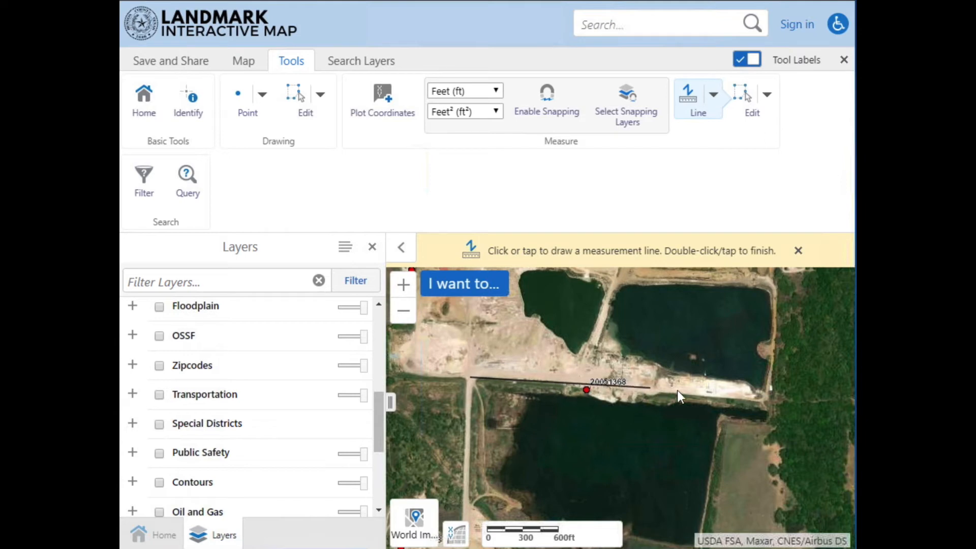
{"action": "double_click", "coordinate": [764, 402]}
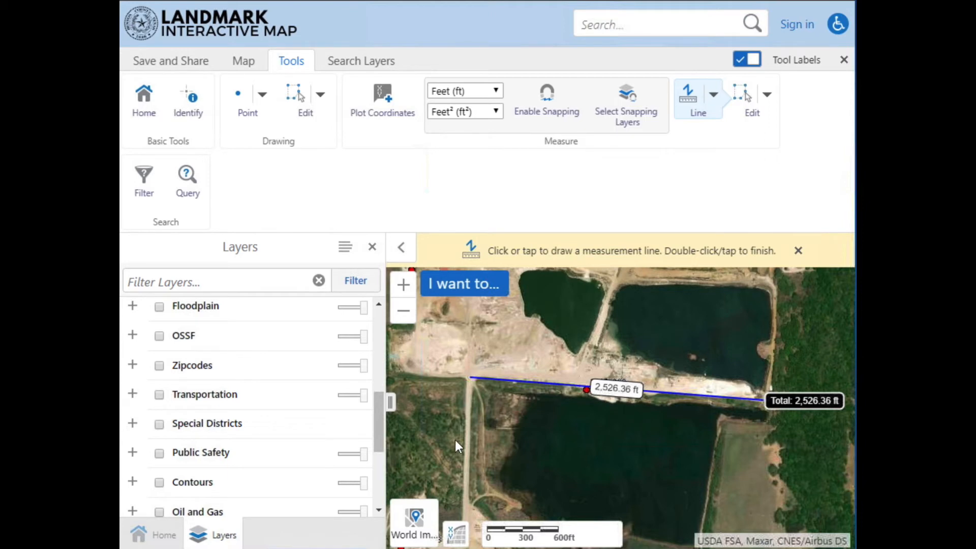
{"action": "left_click", "coordinate": [469, 379]}
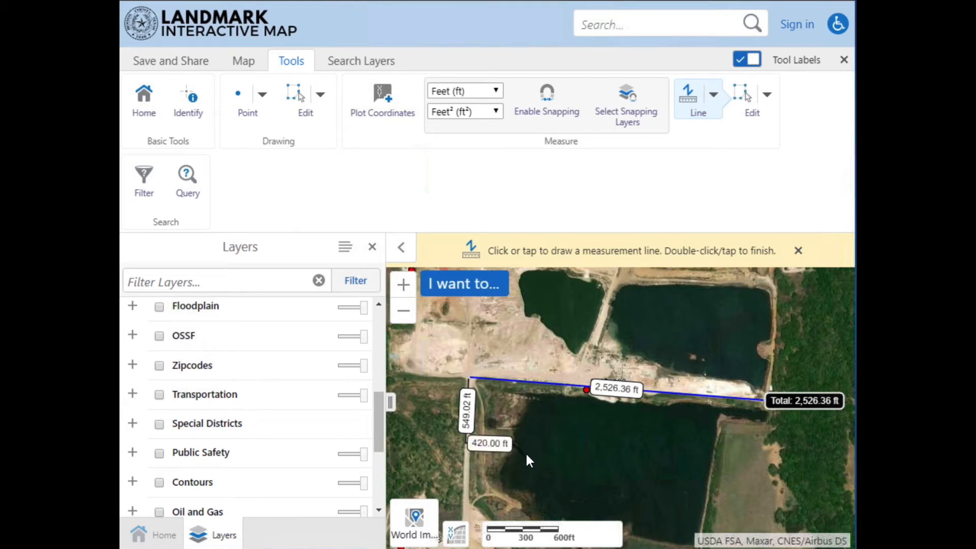
{"action": "double_click", "coordinate": [713, 454]}
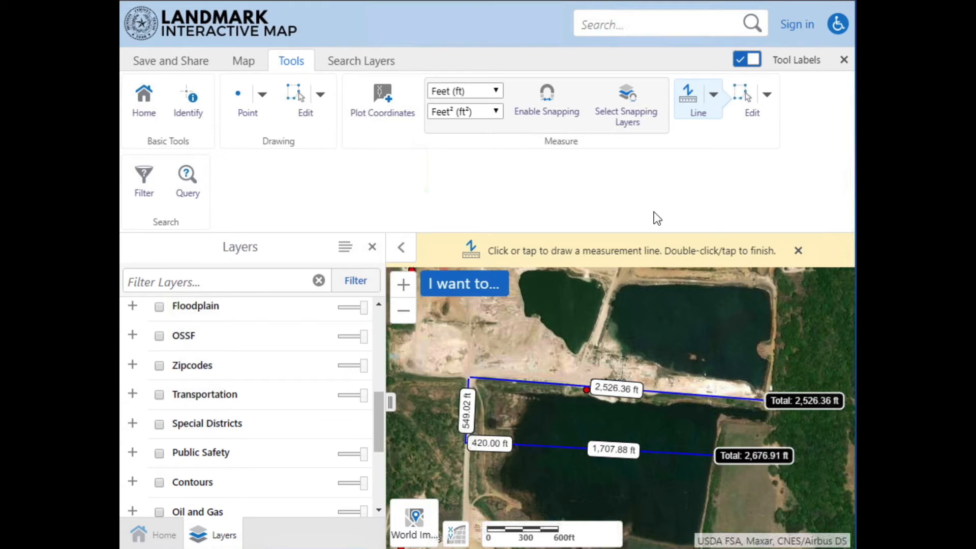
Edit the straight measurement line by moving its western endpoint to the northeastern pond's northeast corner, making it about 1,010 ft long.
{"action": "left_click", "coordinate": [751, 94]}
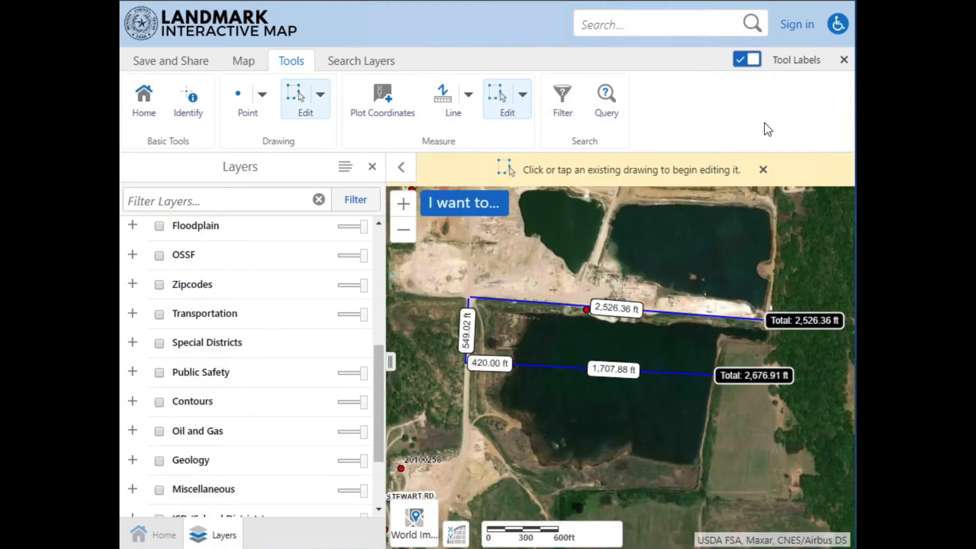
{"action": "left_click", "coordinate": [686, 319]}
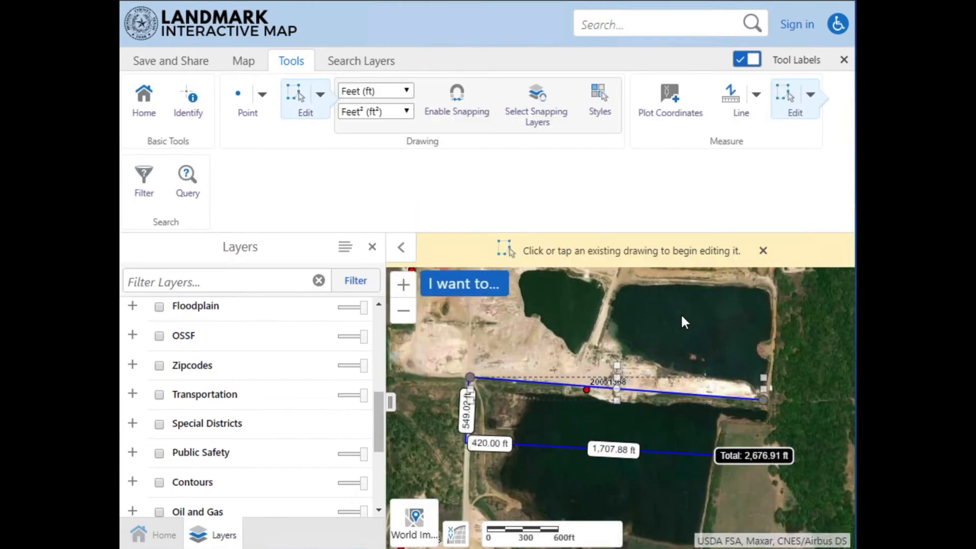
{"action": "left_click", "coordinate": [470, 385]}
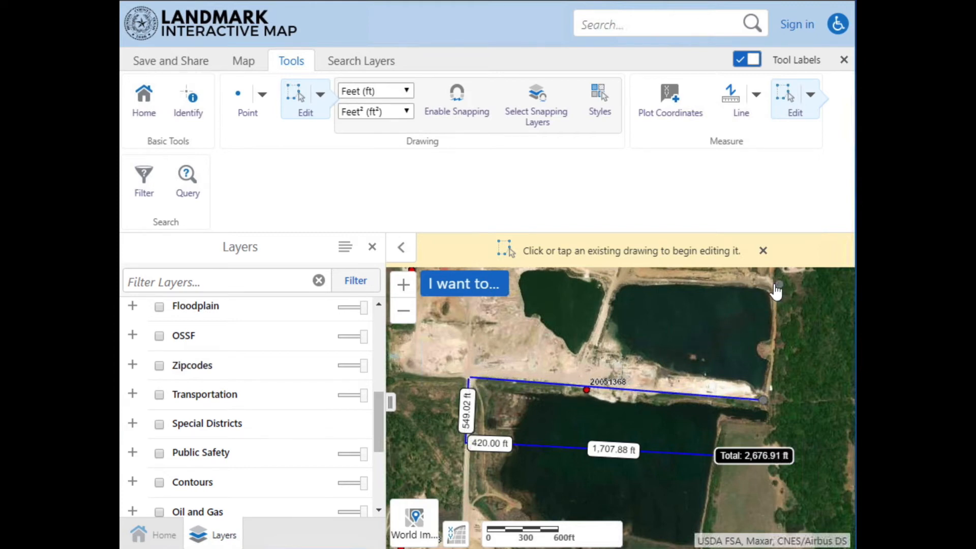
{"action": "left_click", "coordinate": [773, 284]}
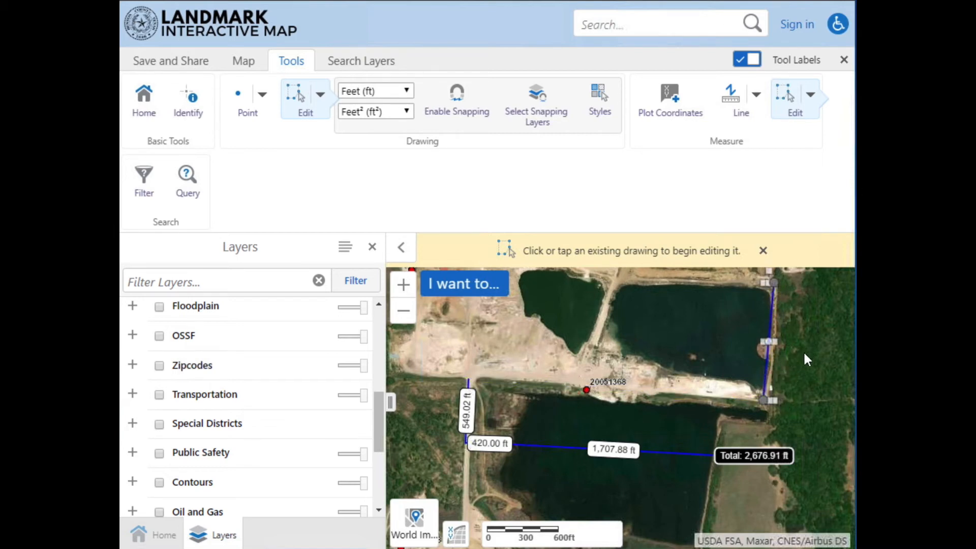
{"action": "left_click", "coordinate": [771, 423]}
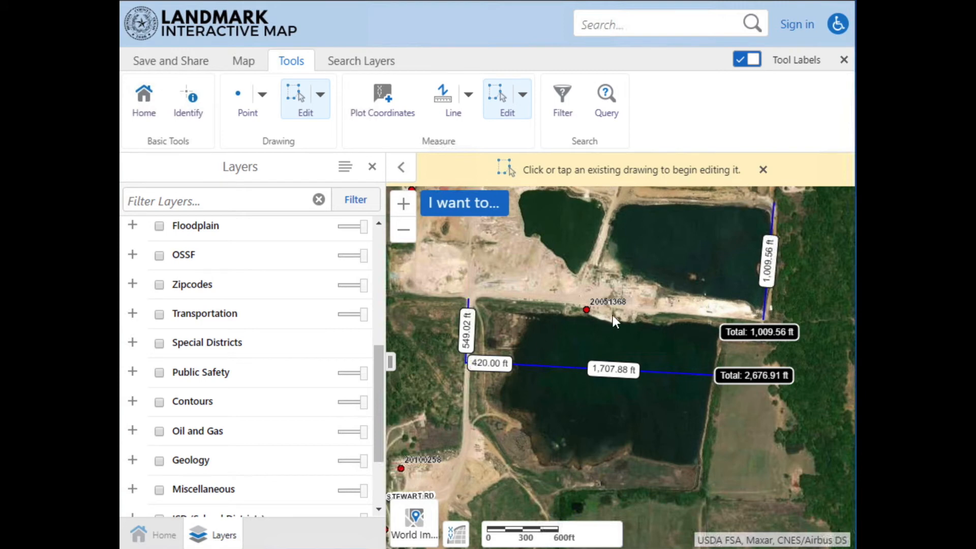
Erase only the measurement line running along the northeastern pond's eastern edge.
{"action": "left_click", "coordinate": [522, 100]}
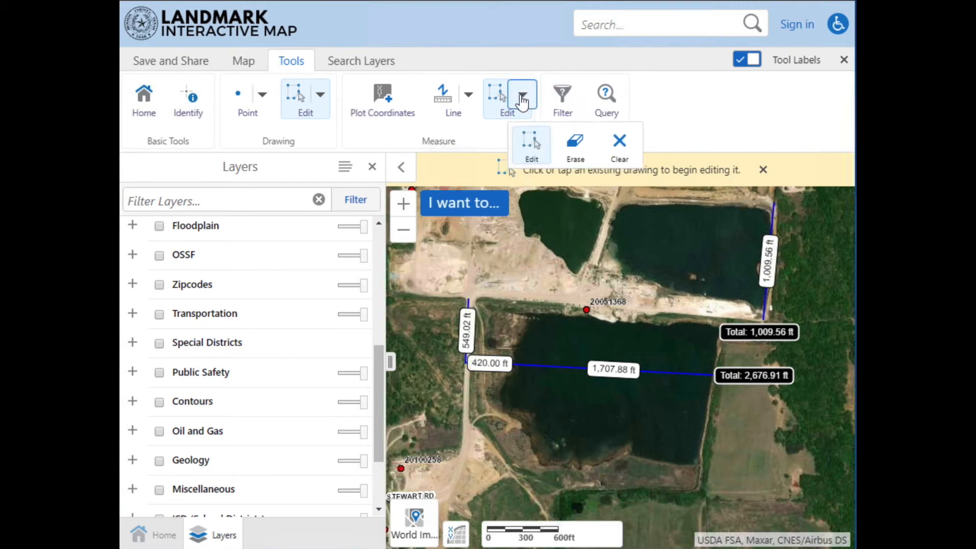
{"action": "left_click", "coordinate": [585, 162]}
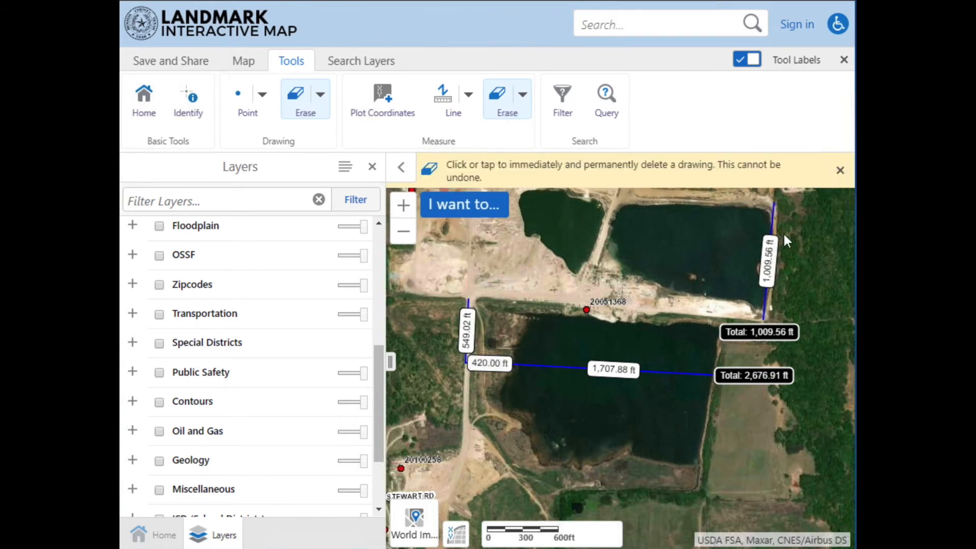
{"action": "left_click", "coordinate": [772, 220]}
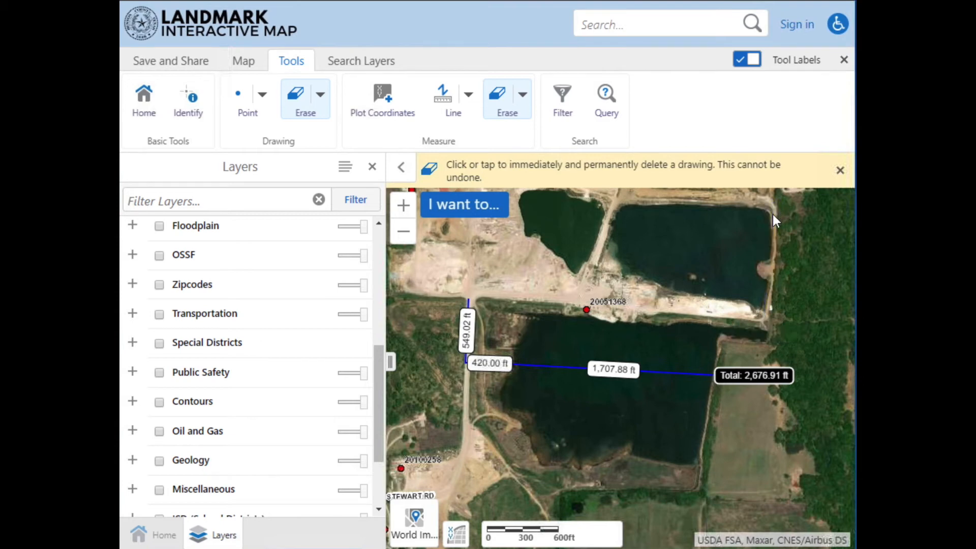
Clear all remaining measurement drawings from the map.
{"action": "left_click", "coordinate": [522, 95]}
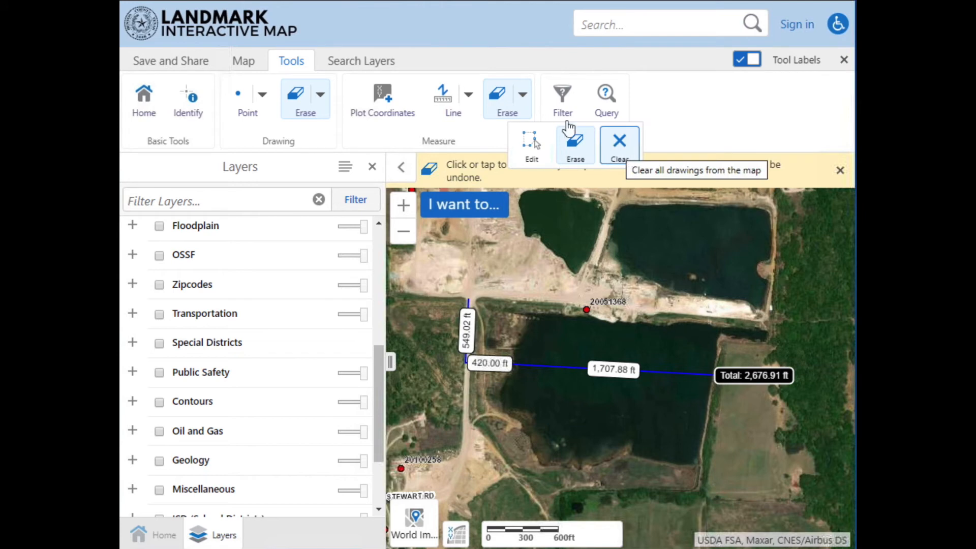
{"action": "left_click", "coordinate": [620, 146]}
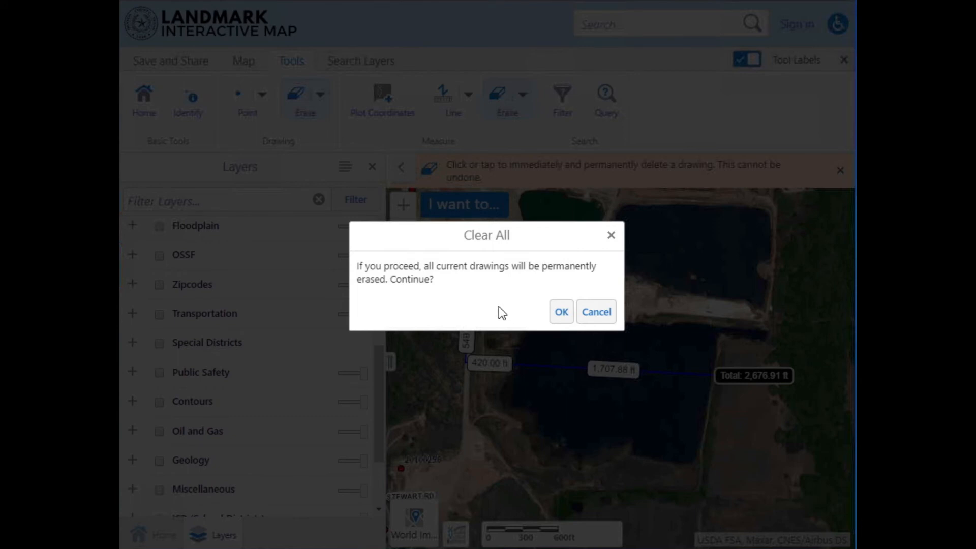
{"action": "left_click", "coordinate": [559, 314]}
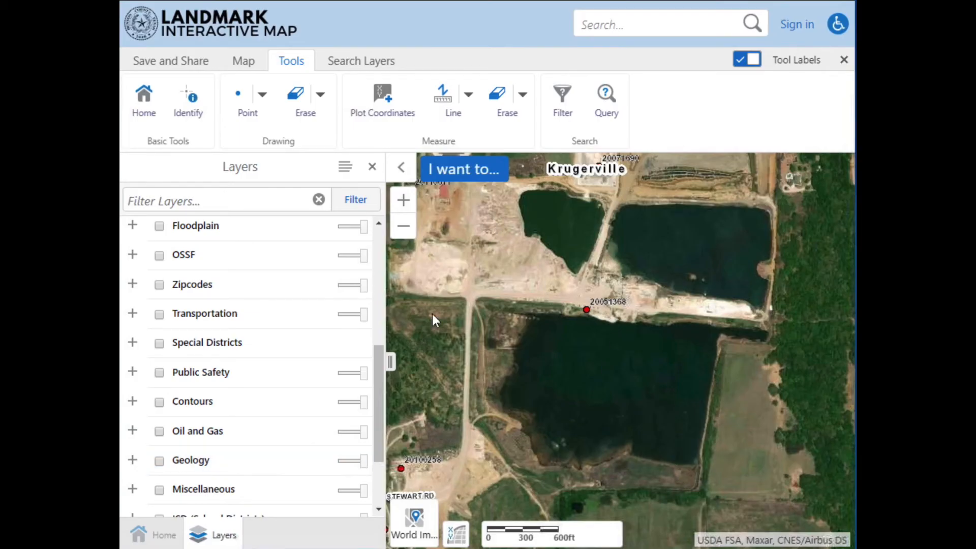
Draw a measurement circle of about 275,277 ft² centred just south of the small northwestern pond.
{"action": "left_click", "coordinate": [469, 99]}
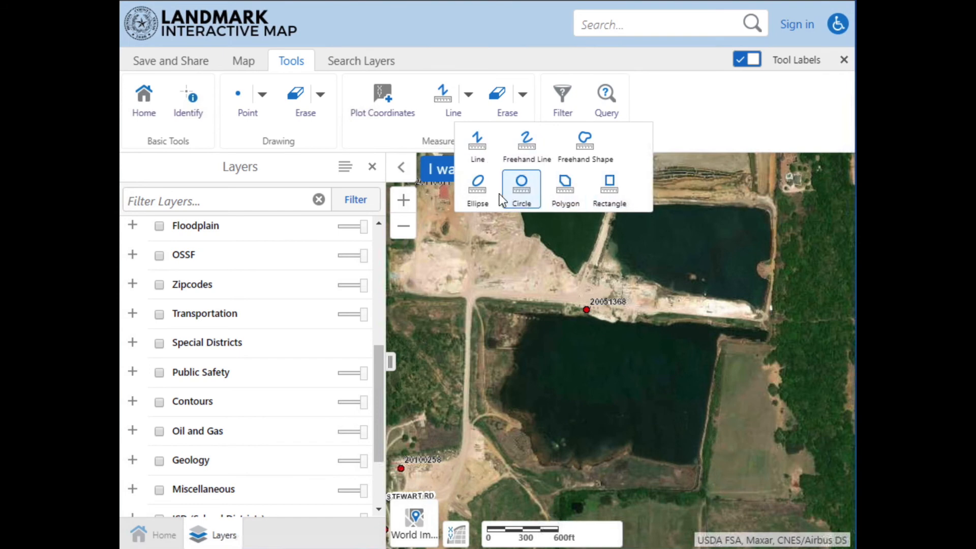
{"action": "left_click", "coordinate": [522, 193]}
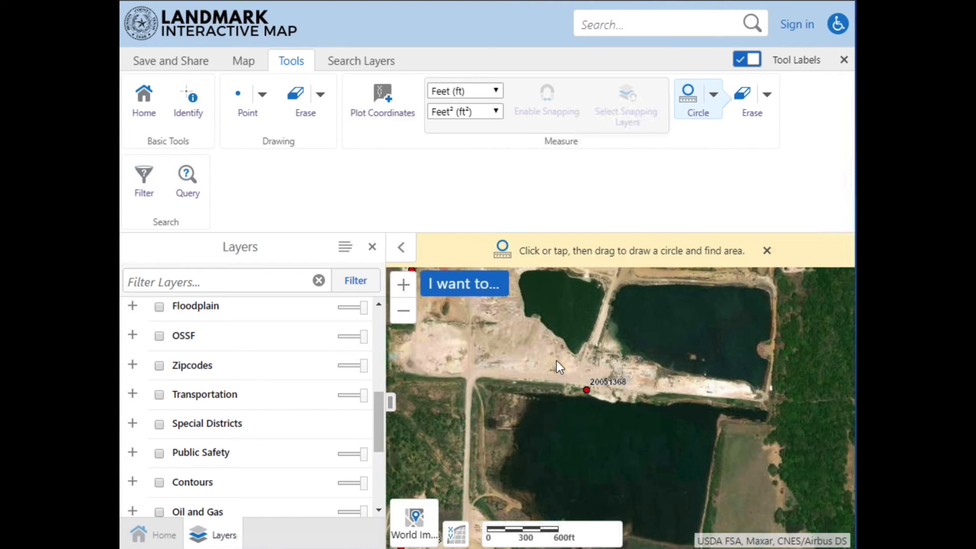
{"action": "left_click_drag", "start_coordinate": [556, 361], "coordinate": [575, 391]}
{"action": "left_click_drag", "start_coordinate": [576, 394], "coordinate": [575, 392]}
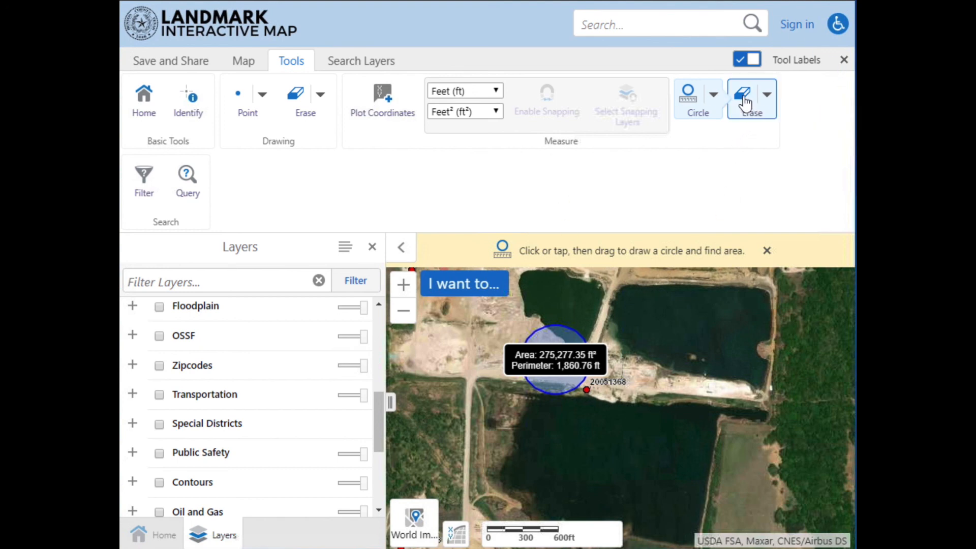
Edit the measurement circle by stretching its northeast corner outward into a larger ellipse reaching into the northeastern pond.
{"action": "left_click", "coordinate": [767, 95]}
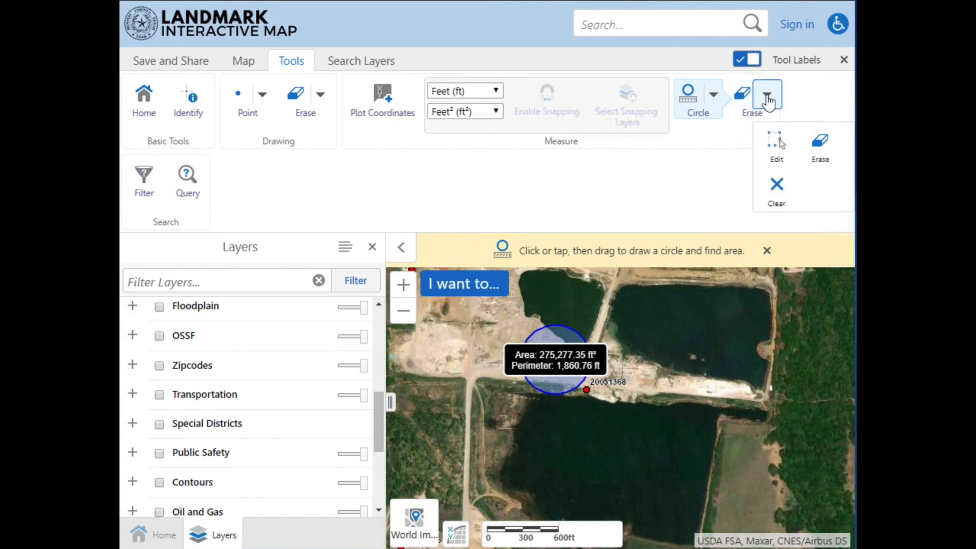
{"action": "left_click", "coordinate": [775, 147]}
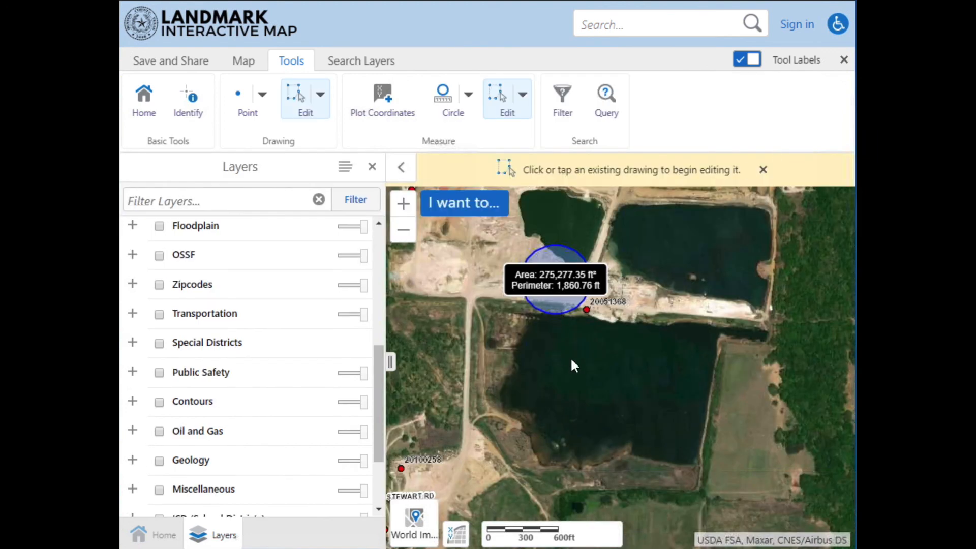
{"action": "left_click", "coordinate": [556, 304]}
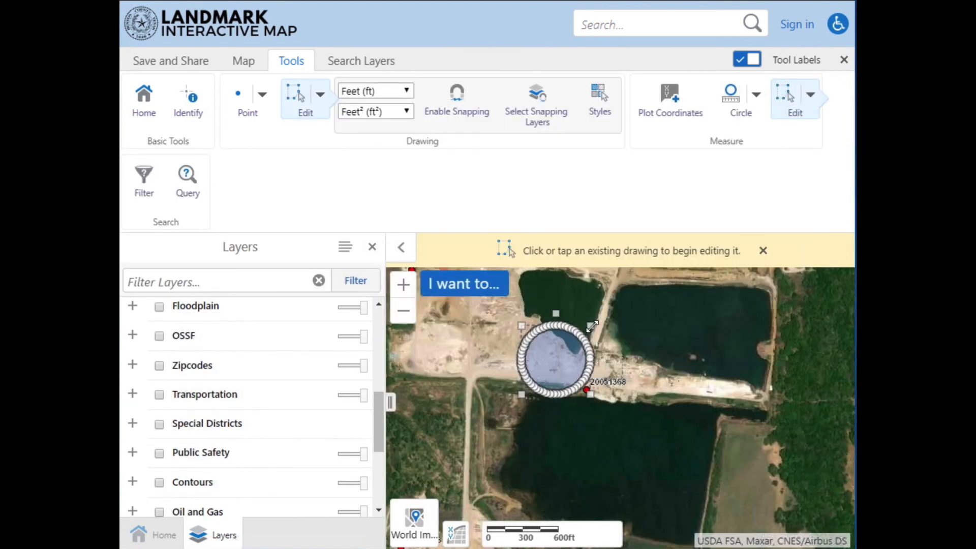
{"action": "left_click_drag", "start_coordinate": [591, 326], "coordinate": [649, 290]}
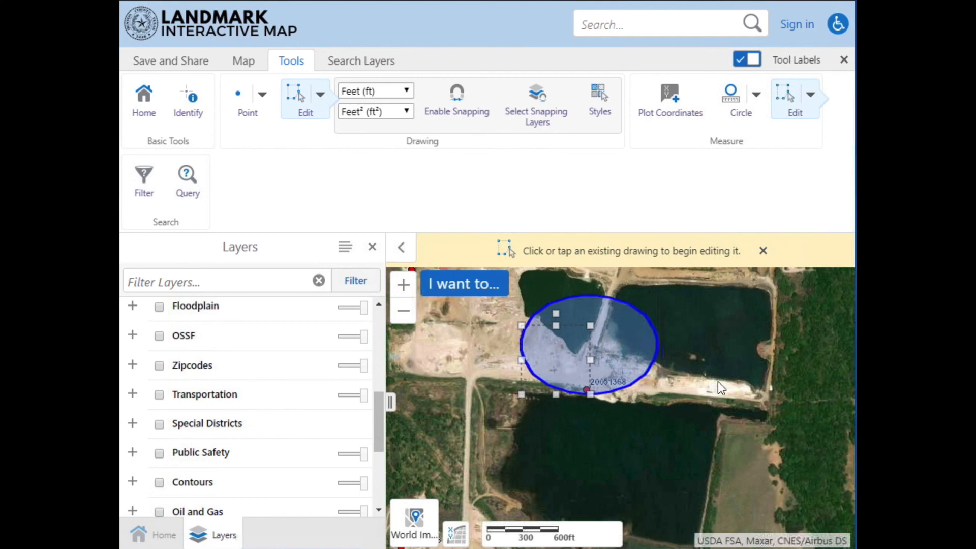
{"action": "left_click", "coordinate": [709, 350]}
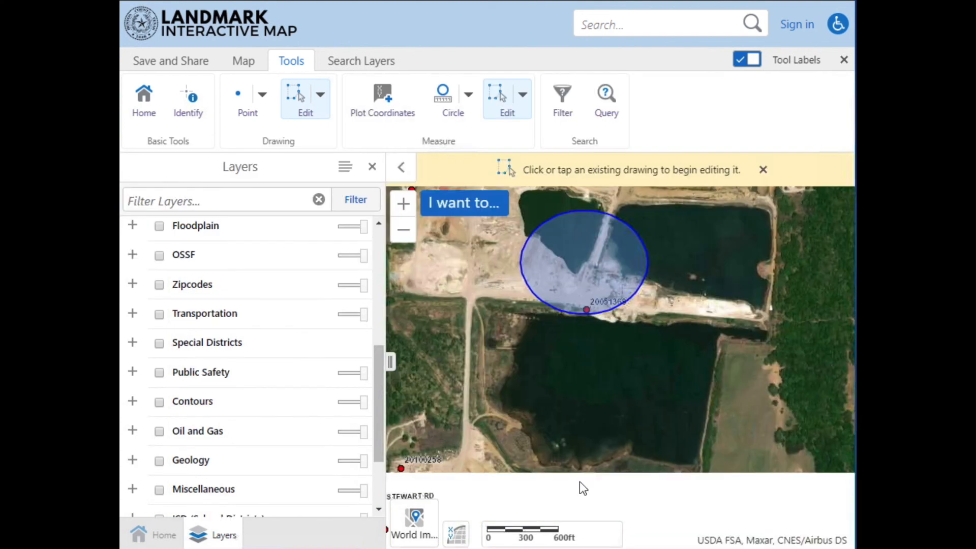